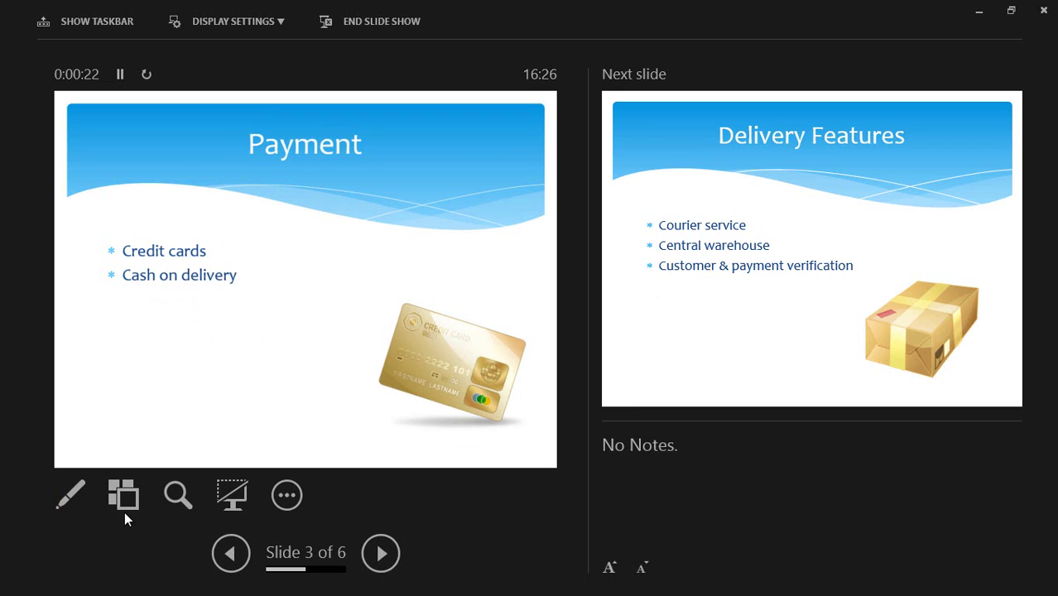
# Pick a red ink color for the pen and draw a loop around "Cash on delivery" on the Payment slide
pyautogui.click(74, 500)
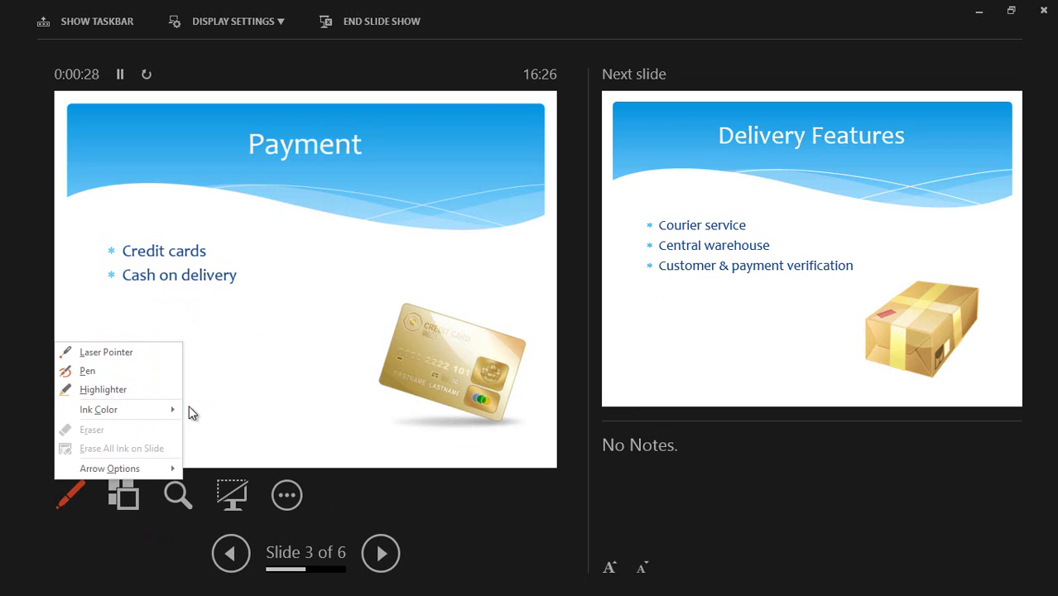
pyautogui.moveTo(174, 406)
pyautogui.click(230, 409)
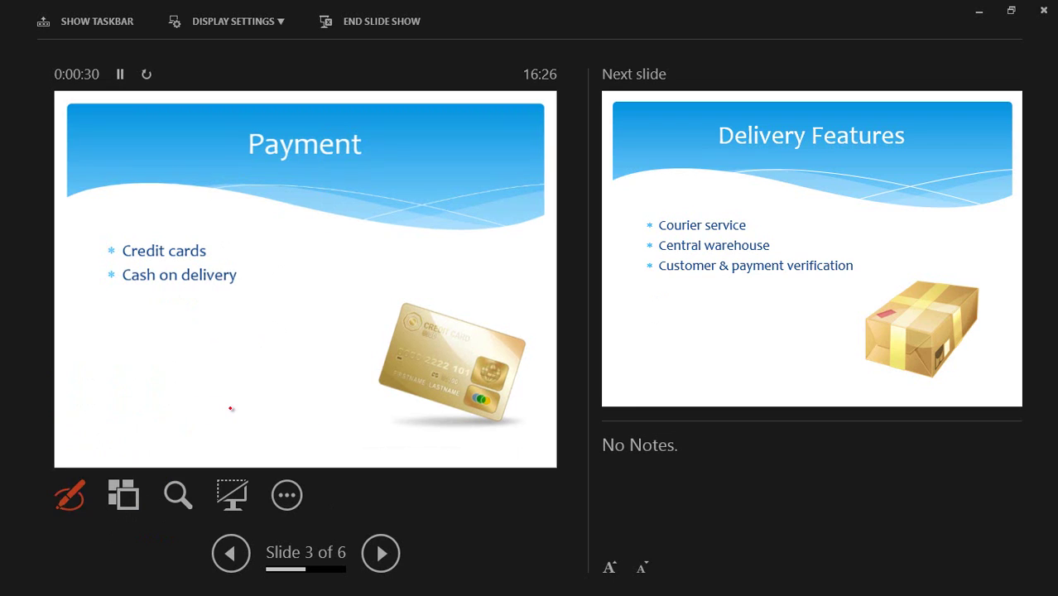
pyautogui.moveTo(236, 275)
pyautogui.mouseDown()
pyautogui.moveTo(55, 290)
pyautogui.moveTo(265, 269)
pyautogui.moveTo(174, 265)
pyautogui.mouseUp()
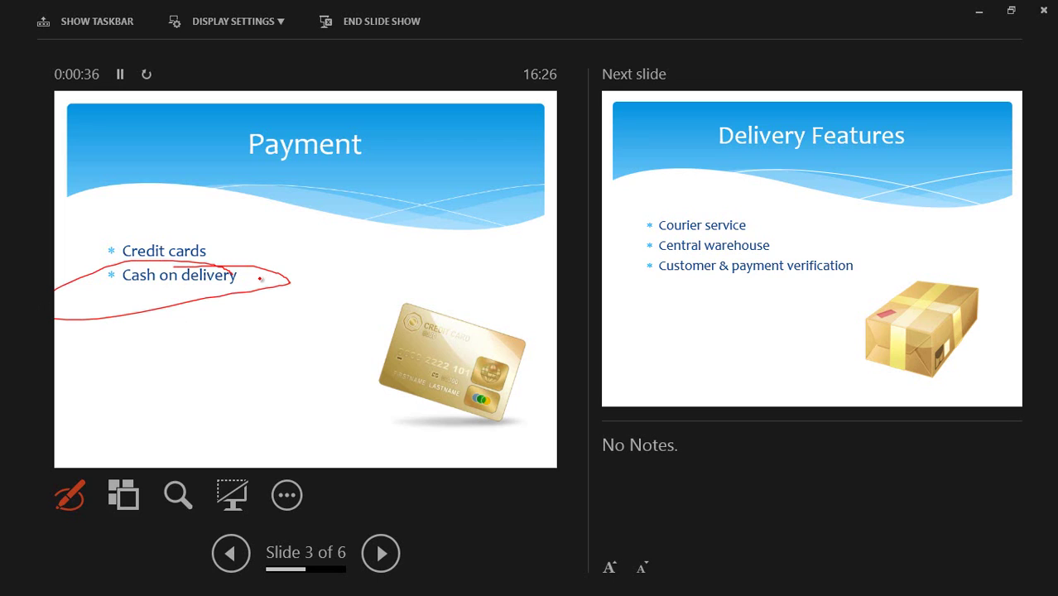
# Erase the red ink loop around "Cash on delivery" with the Eraser
pyautogui.click(72, 499)
pyautogui.click(91, 431)
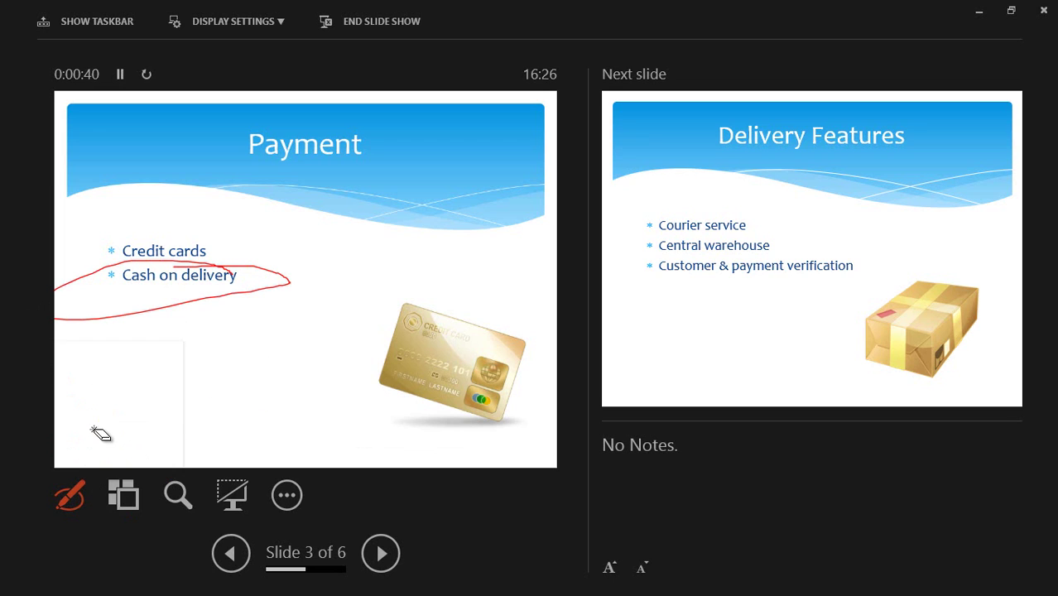
pyautogui.click(136, 269)
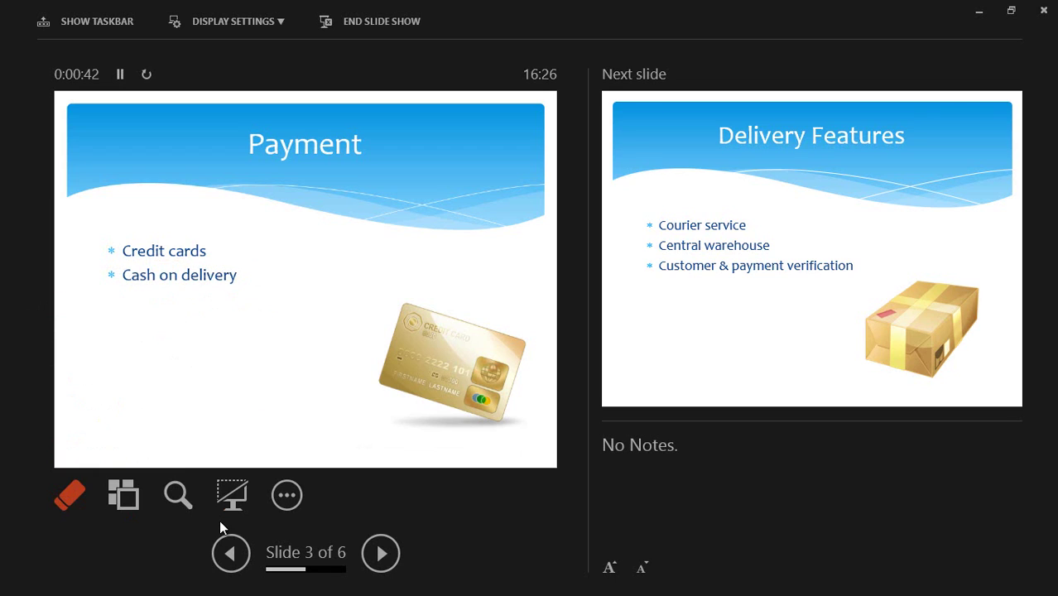
# View all slides as thumbnails and return to the Payment slide
pyautogui.click(120, 495)
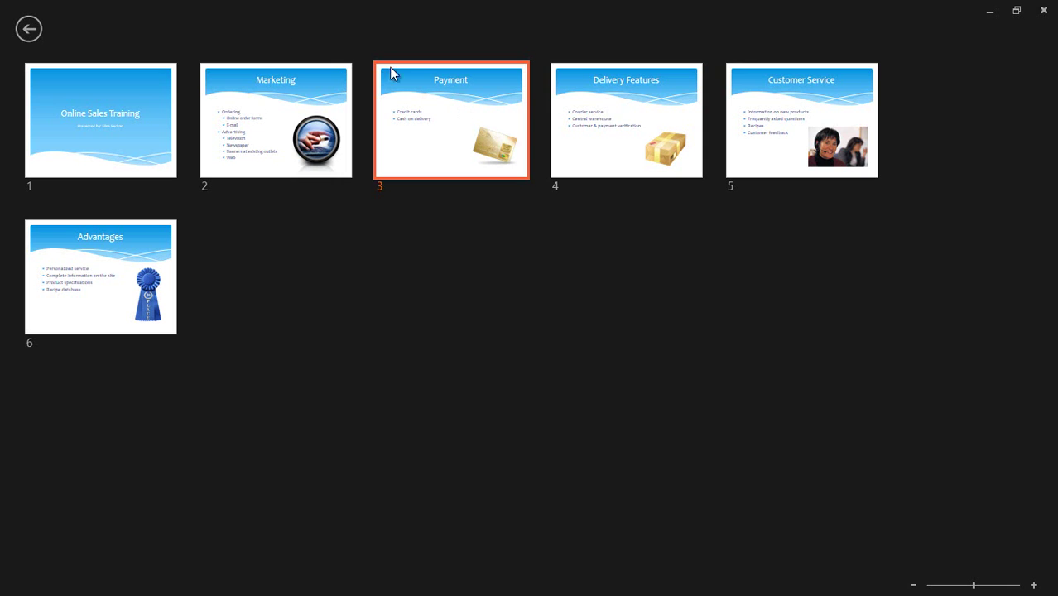
pyautogui.click(28, 29)
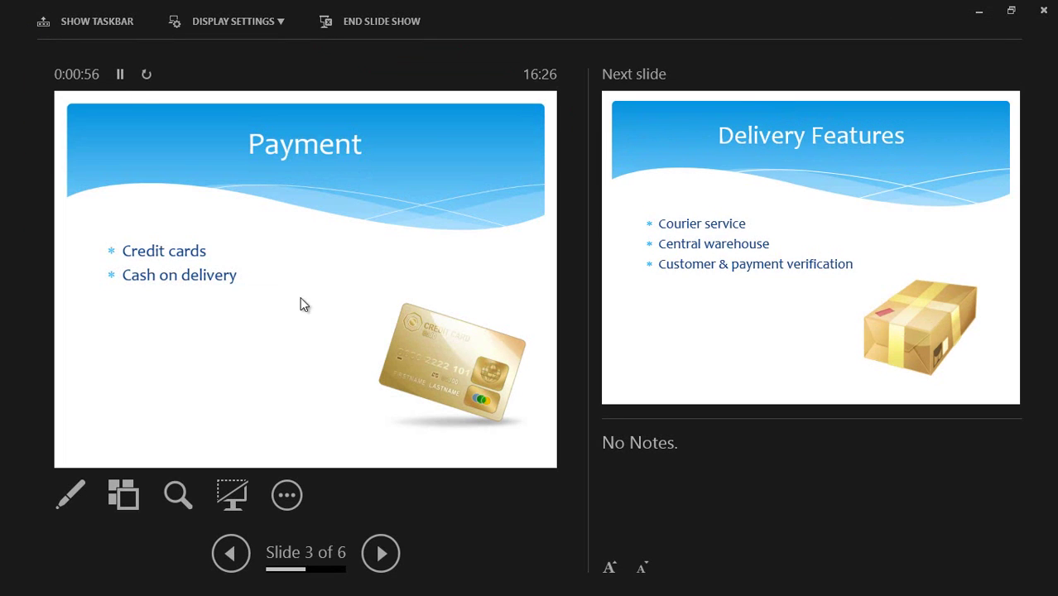
# Zoom in on two different areas of the Payment slide, returning to the full slide each time
pyautogui.click(176, 496)
pyautogui.click(331, 236)
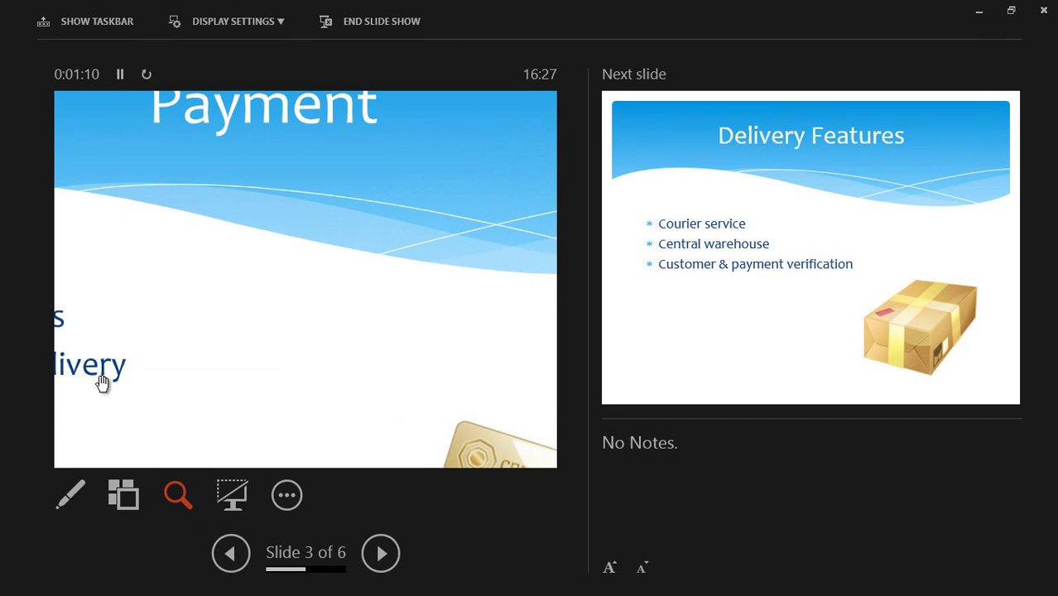
pyautogui.press('Escape')
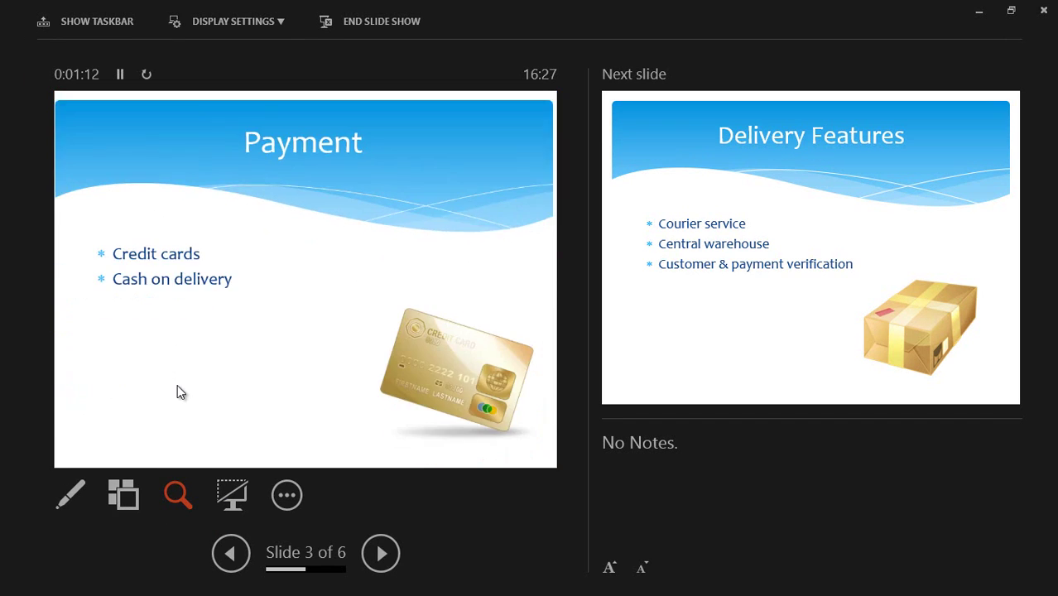
pyautogui.rightClick(177, 385)
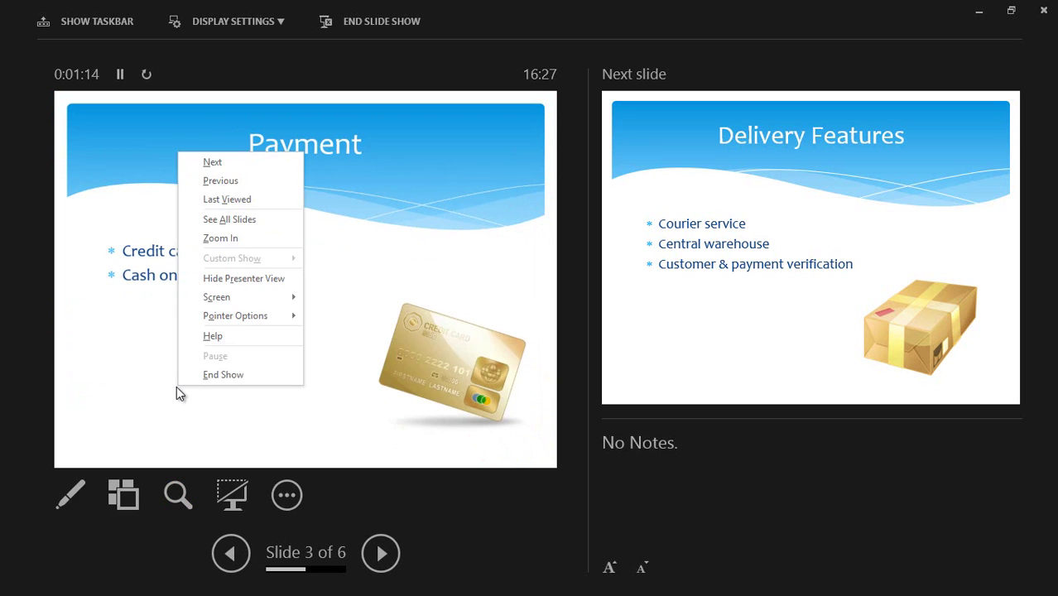
pyautogui.press('Escape')
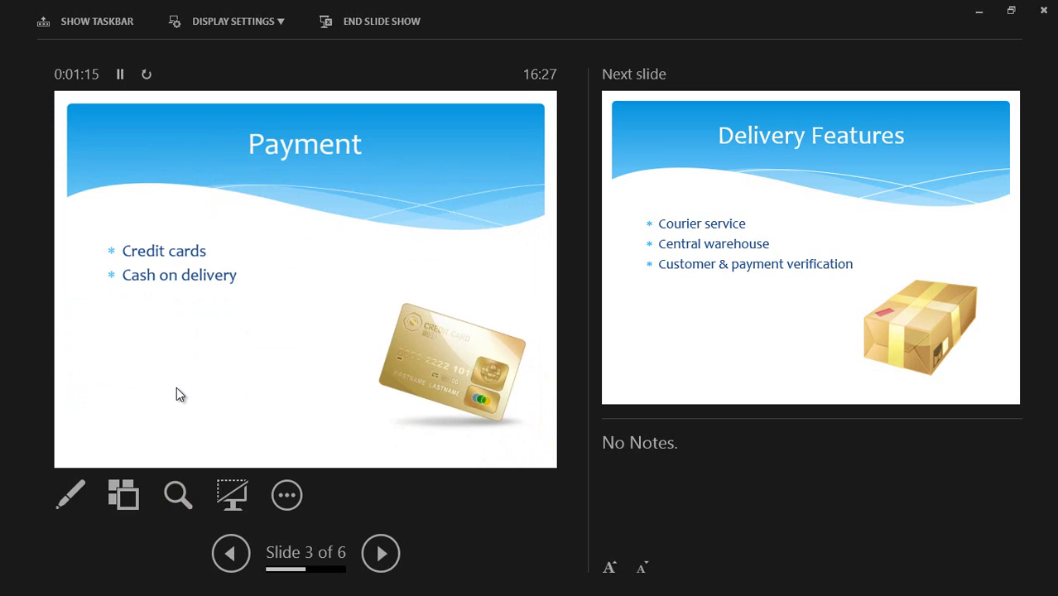
pyautogui.click(178, 495)
pyautogui.click(268, 364)
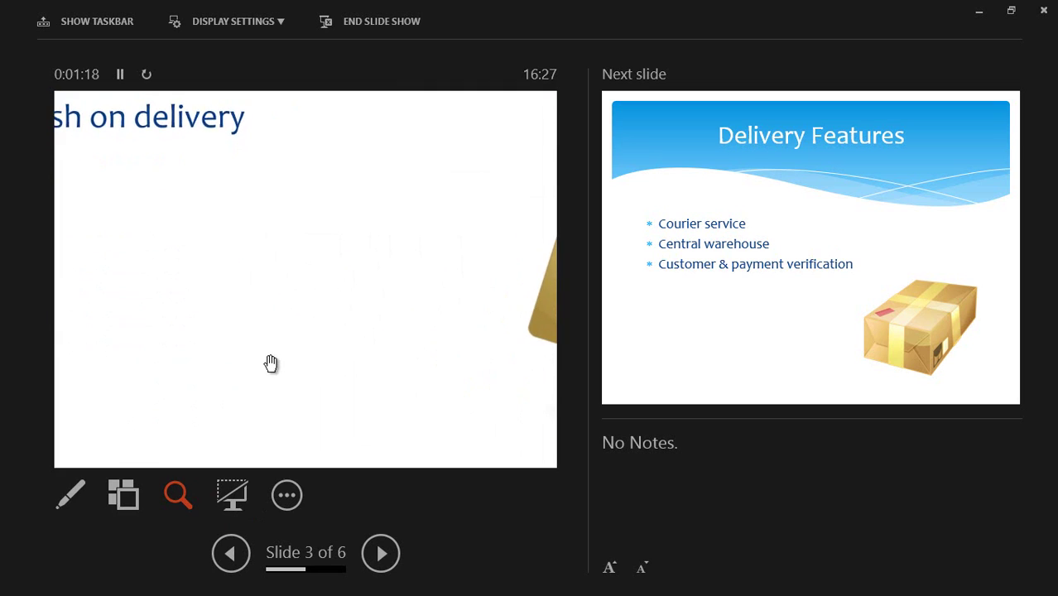
pyautogui.press('Escape')
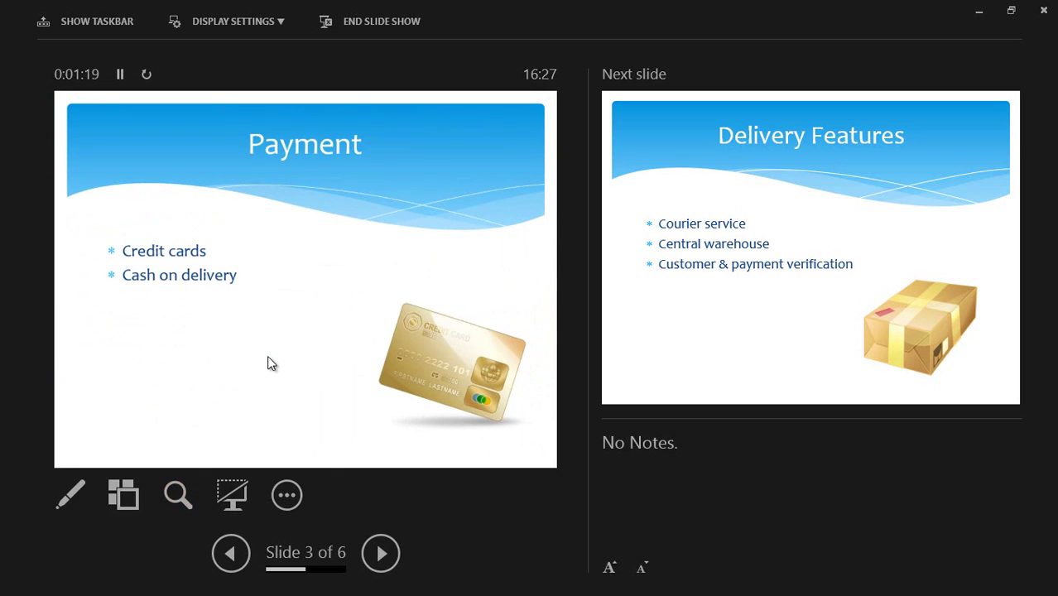
# Black out and restore the Payment slide twice, and open the additional slide show options
pyautogui.click(235, 503)
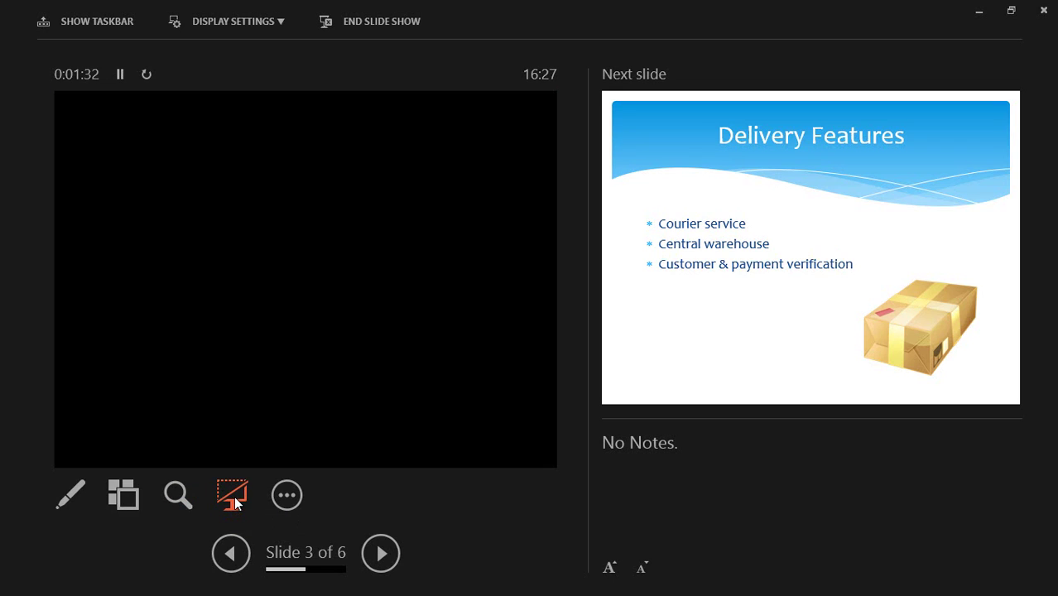
pyautogui.click(236, 503)
pyautogui.click(235, 502)
pyautogui.click(234, 497)
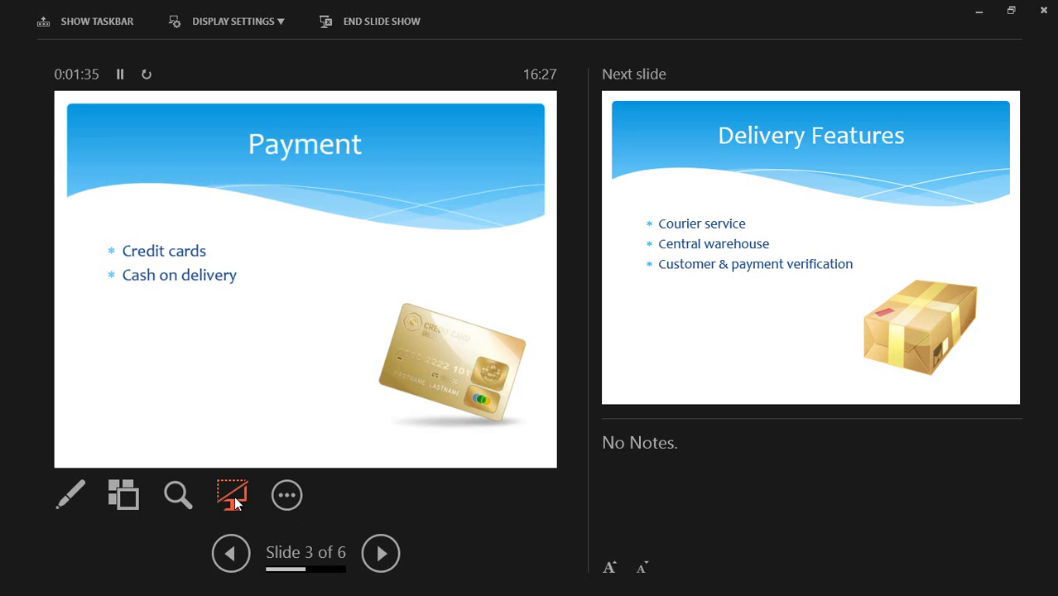
pyautogui.click(291, 493)
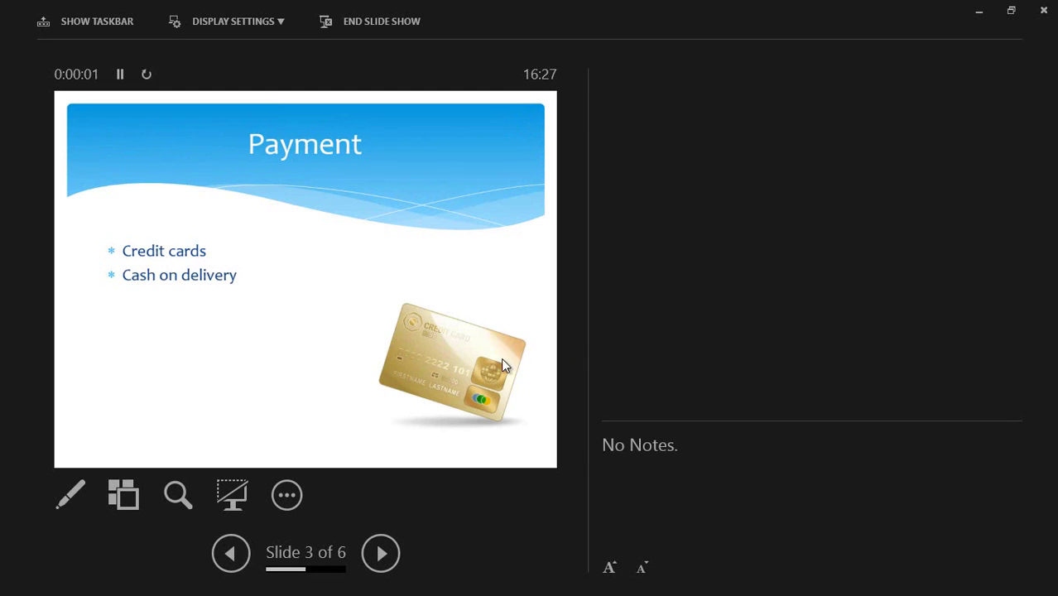
# Advance to the Delivery Features slide and go back to the Marketing slide
pyautogui.click(381, 559)
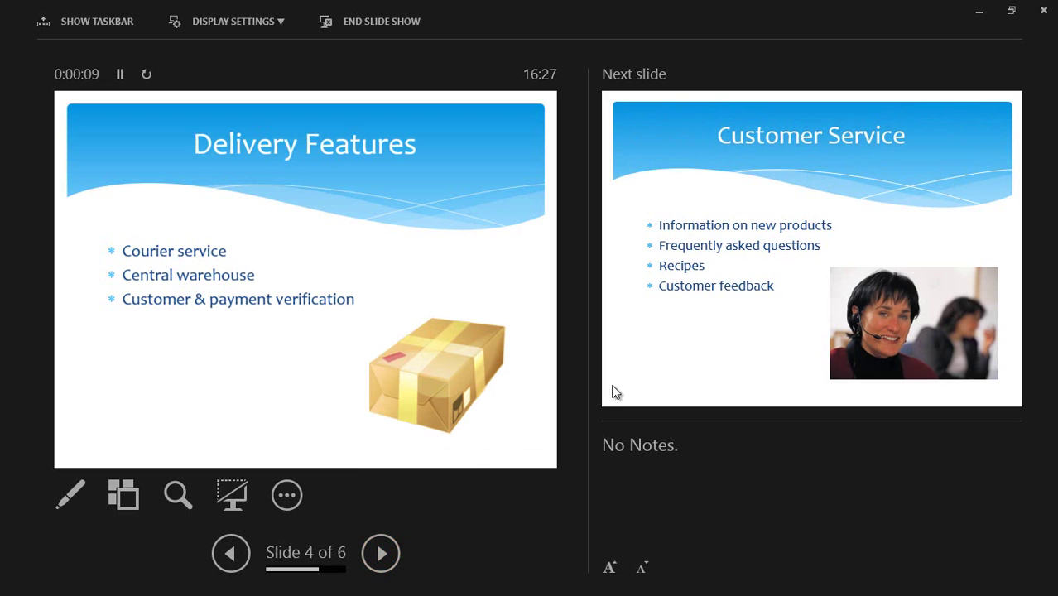
pyautogui.click(231, 560)
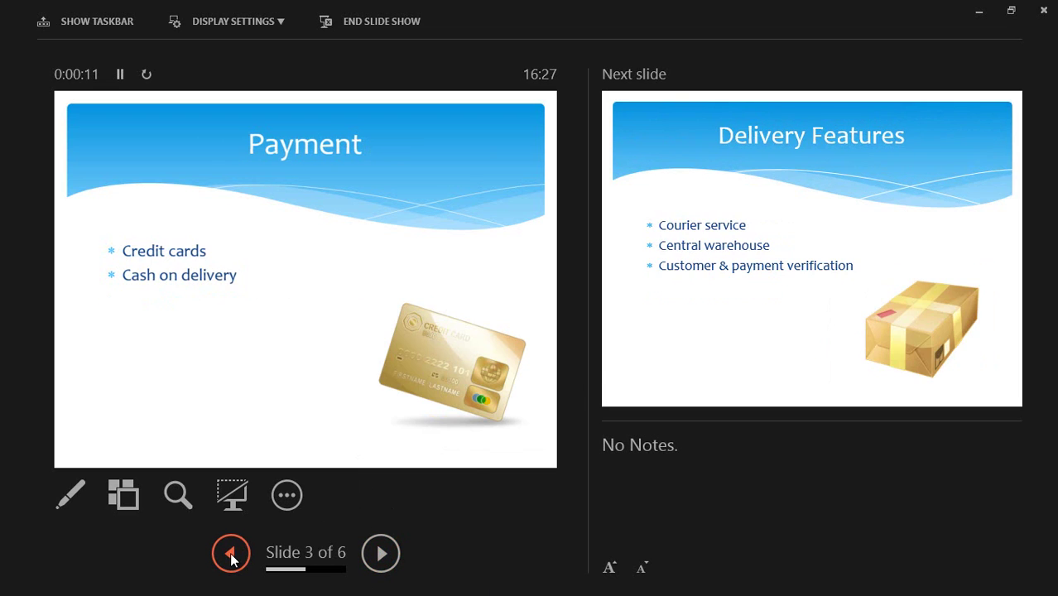
pyautogui.click(231, 559)
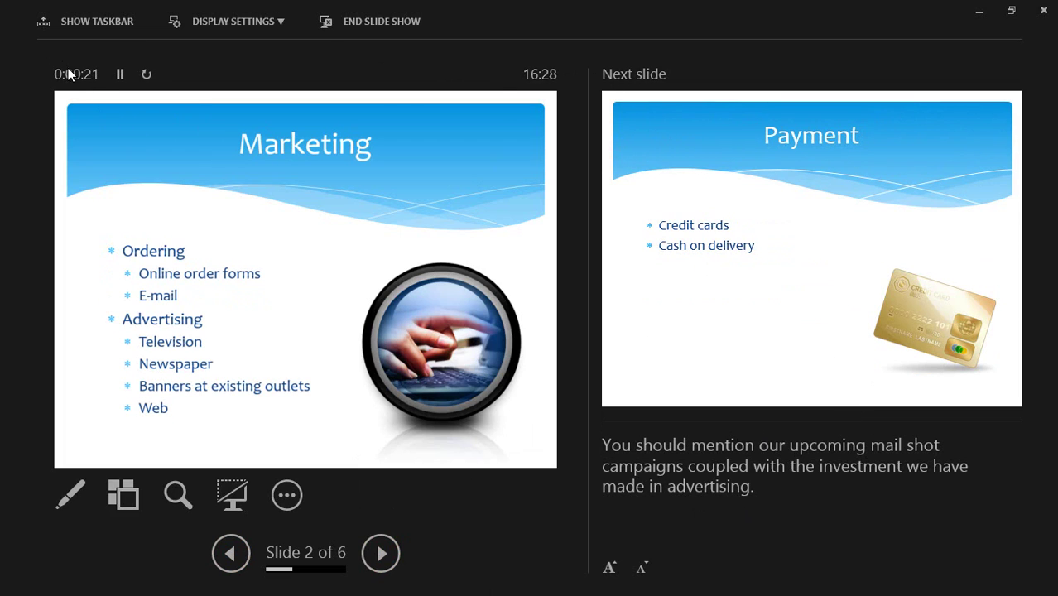
# Pause the presentation timer and restart it from zero
pyautogui.click(122, 75)
pyautogui.click(146, 75)
# Resize the presenter view panes to shrink the current slide and next slide previews and enlarge the notes area
pyautogui.moveTo(585, 253); pyautogui.dragTo(304, 255)
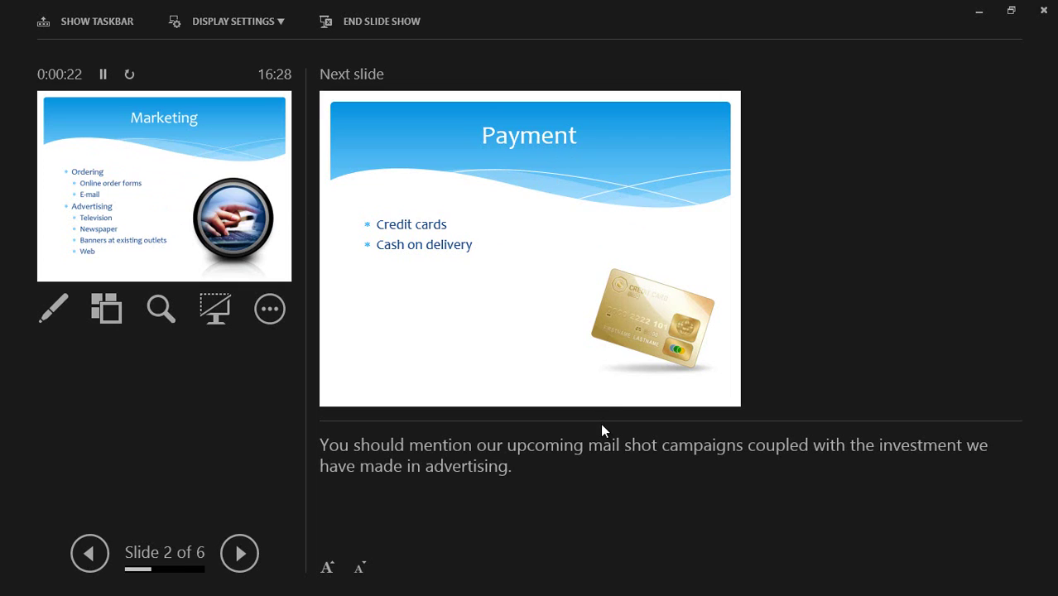
pyautogui.moveTo(602, 418); pyautogui.dragTo(631, 269)
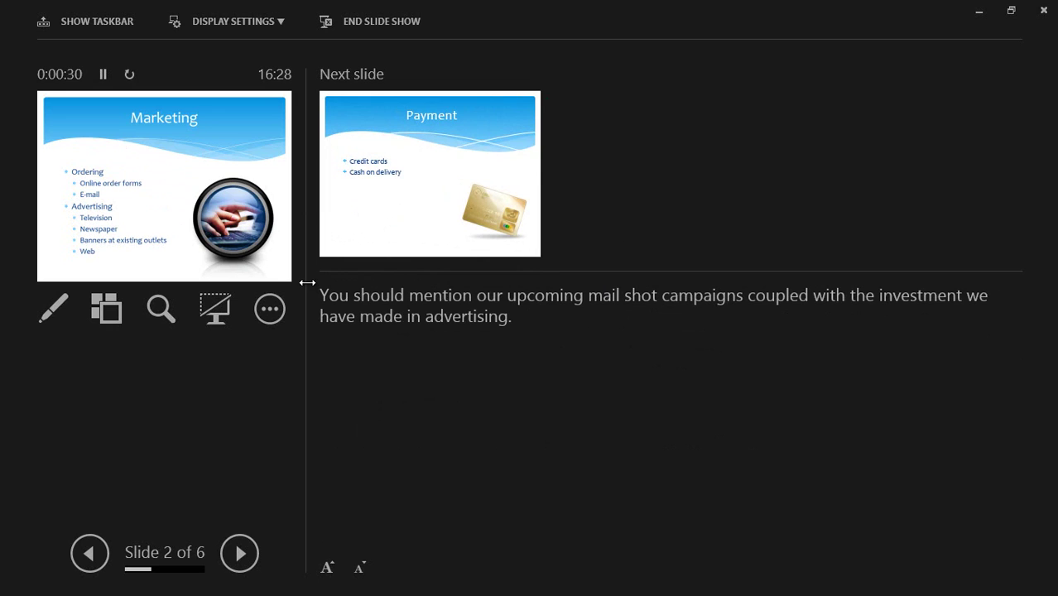
pyautogui.moveTo(305, 282); pyautogui.dragTo(299, 283)
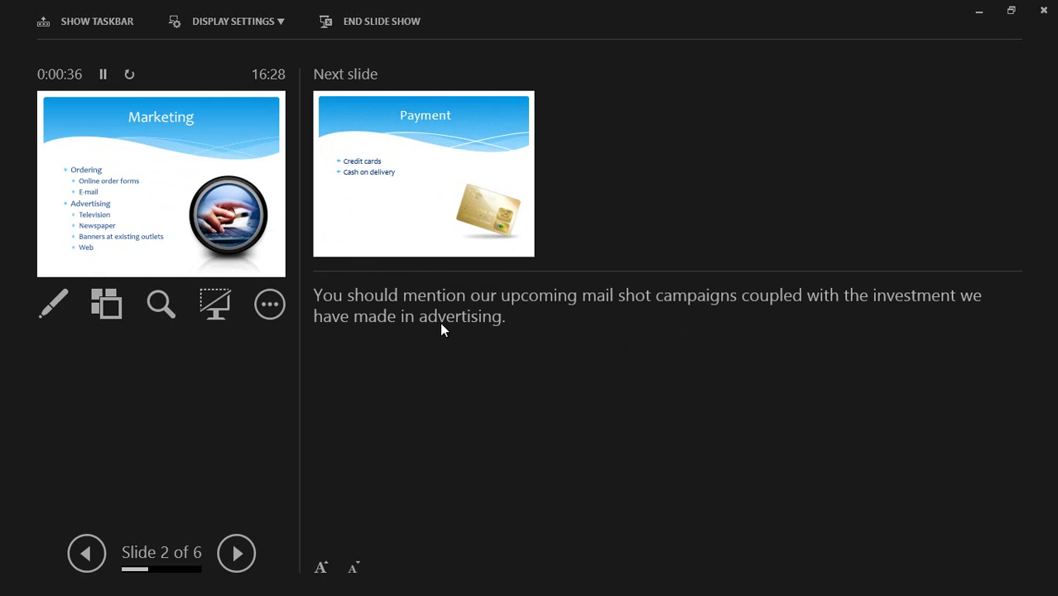
pyautogui.moveTo(599, 272); pyautogui.dragTo(712, 286)
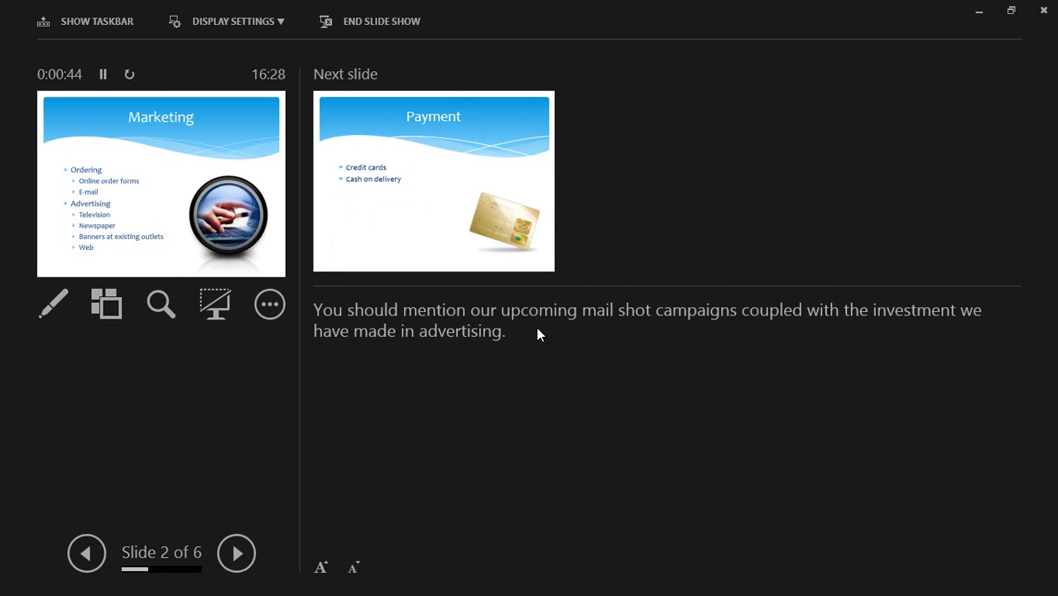
# Enlarge the text of the Marketing slide's speaker notes by several sizes
pyautogui.click(322, 571)
pyautogui.click(323, 571)
pyautogui.click(323, 571)
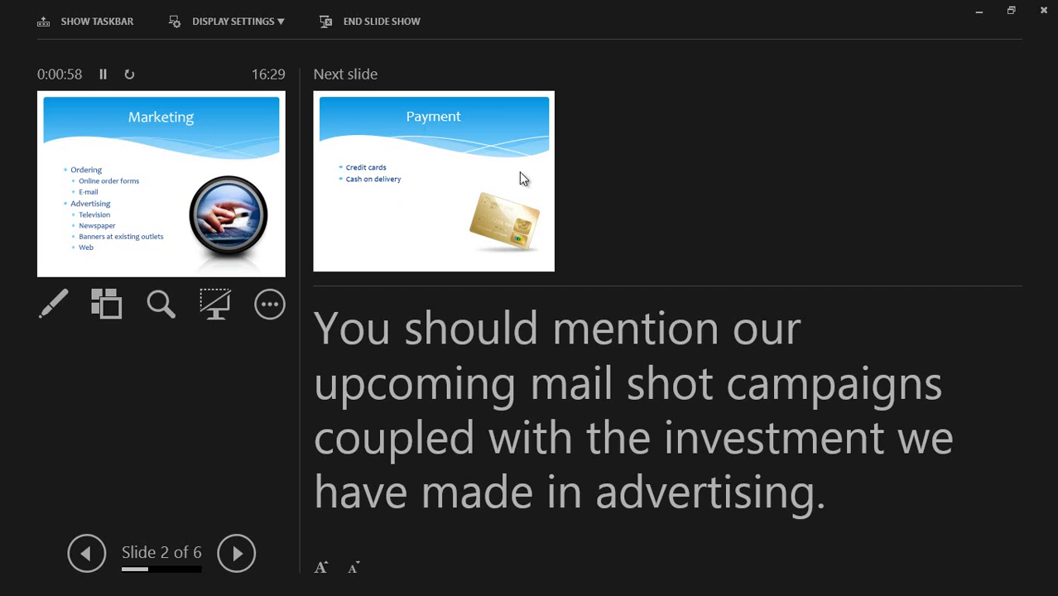
# Show presenter view for the Online Sales Training title slide, and end the slide show from its full-screen view
pyautogui.rightClick(697, 221)
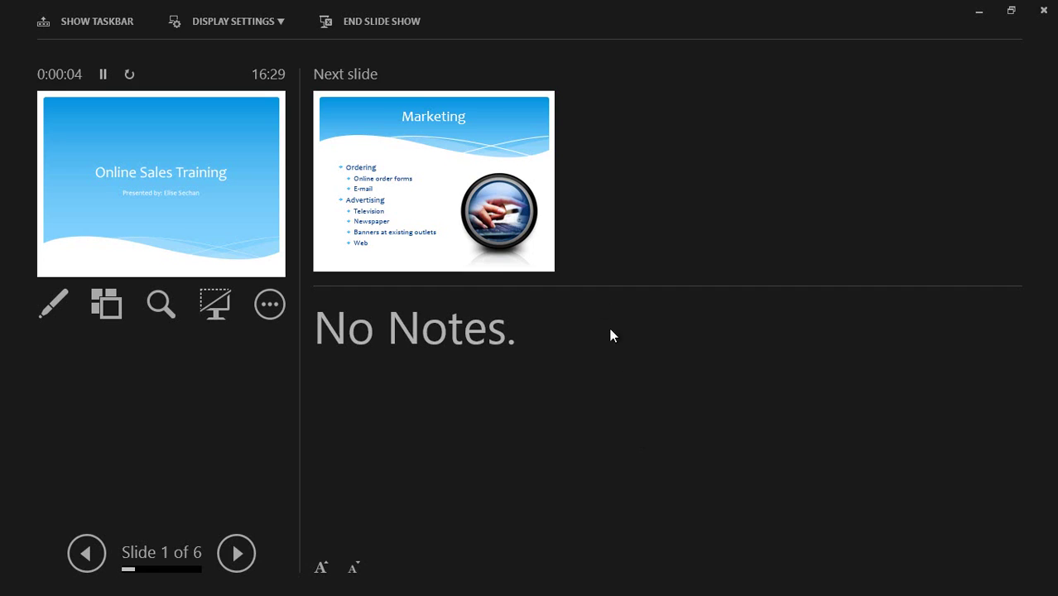
pyautogui.rightClick(620, 250)
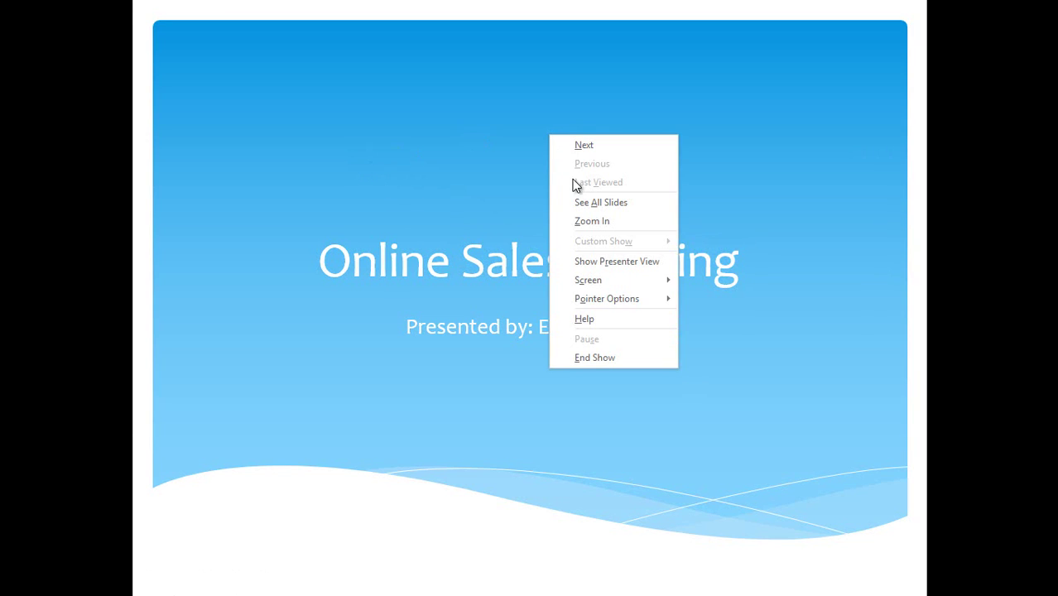
pyautogui.click(627, 358)
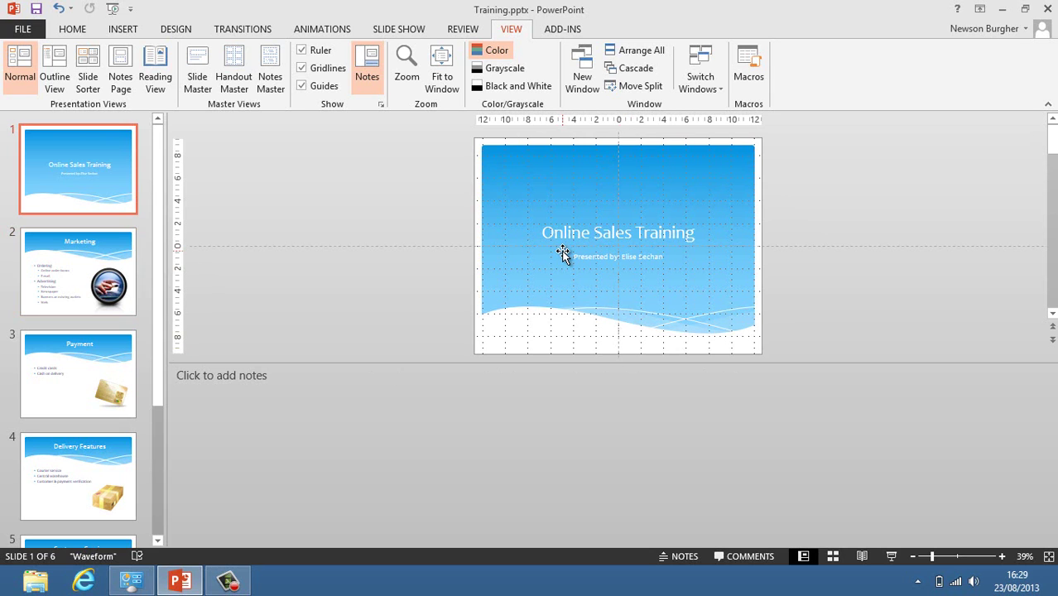
# Start the slide show in presenter view and check its display settings options before ending the show
pyautogui.hotkey('alt', 'F5')
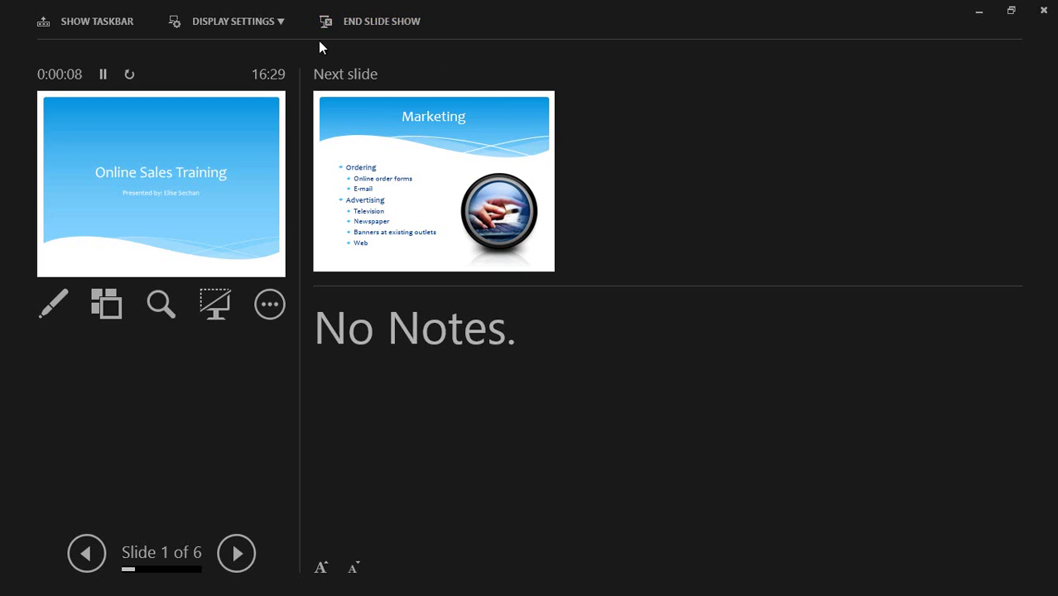
pyautogui.click(283, 25)
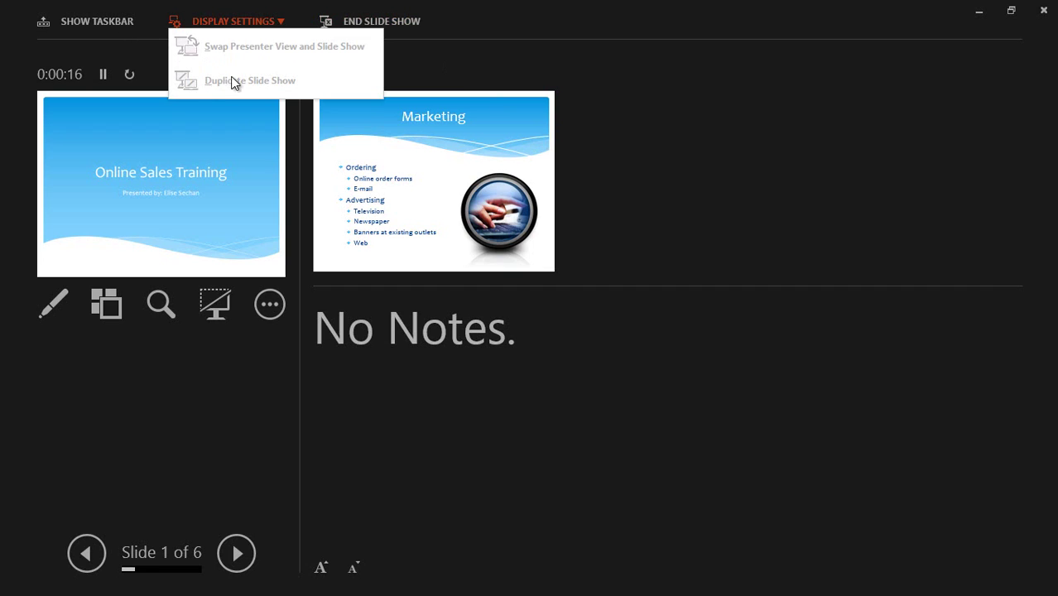
pyautogui.click(677, 226)
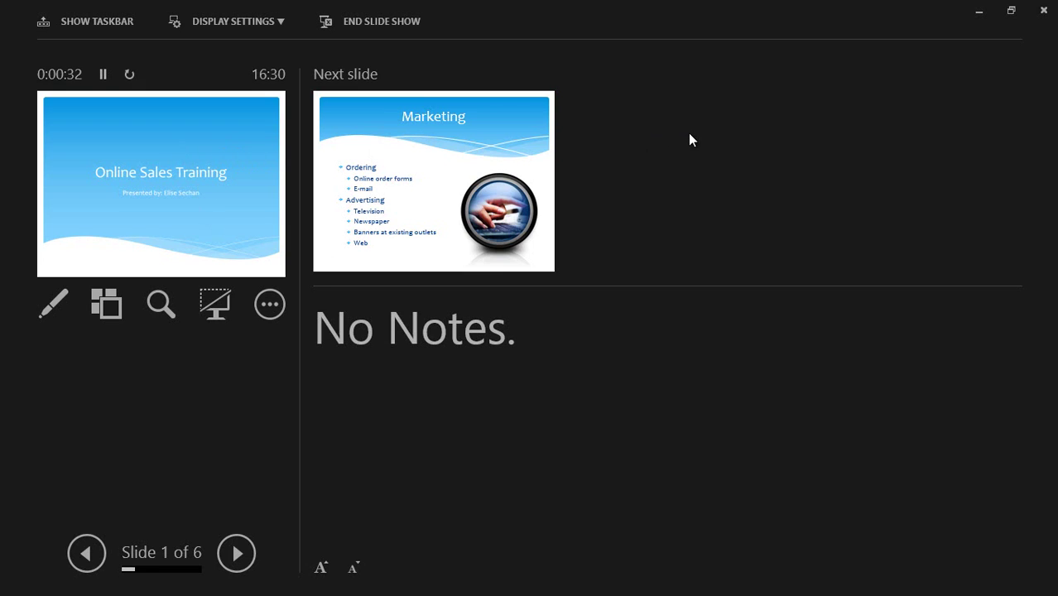
pyautogui.click(387, 29)
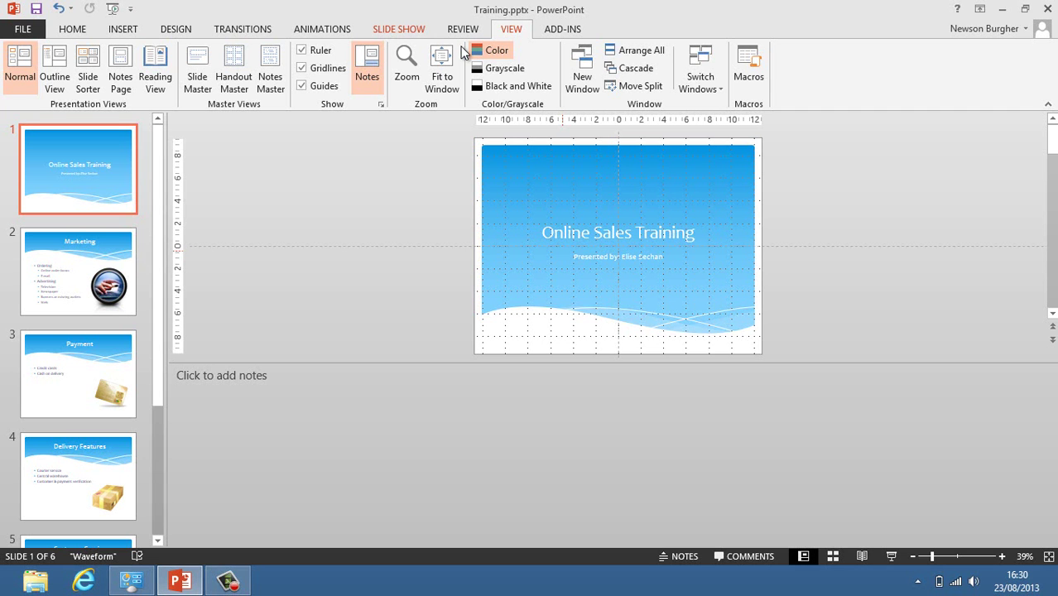